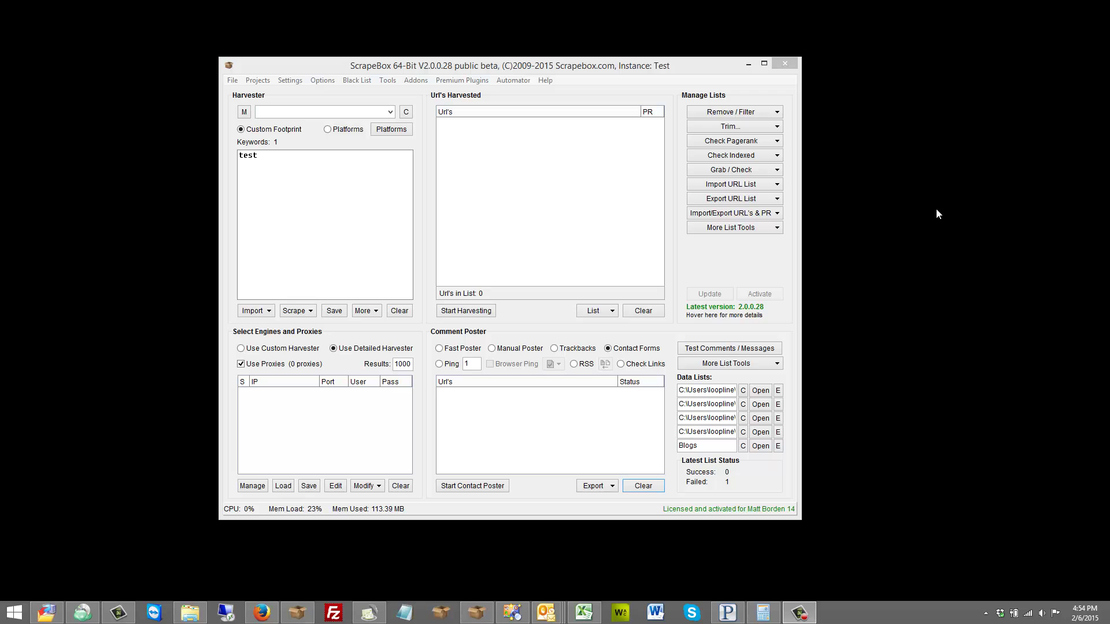
Copy the Scrapebox 64bit 1 folder into the Scrapebox folder and rename the copy Scrapebox 64bit 2.
click(191, 613)
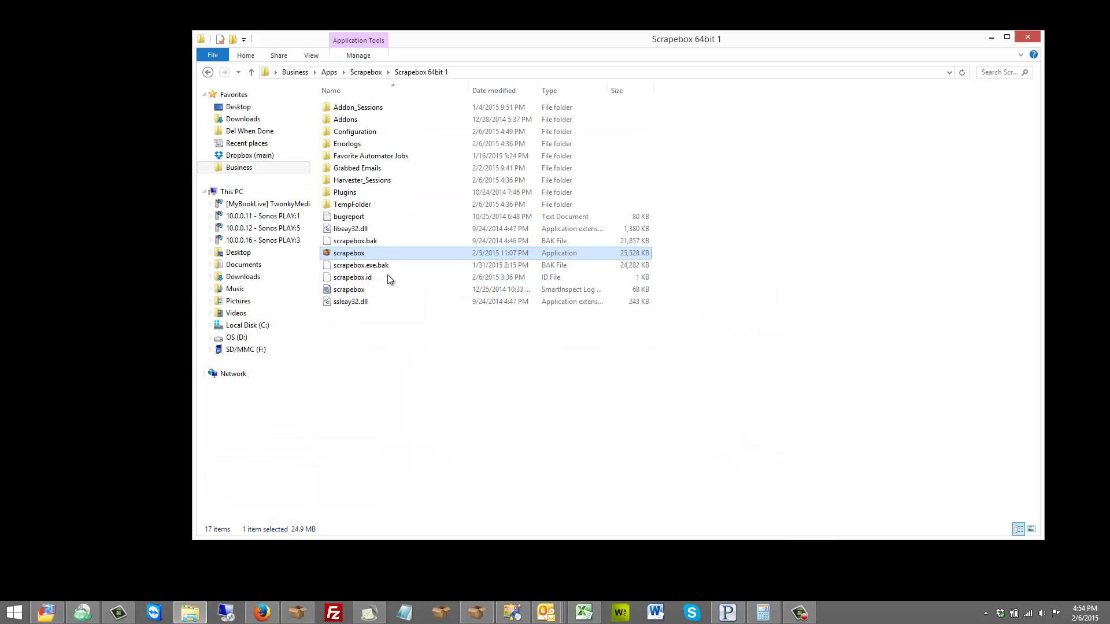
click(366, 72)
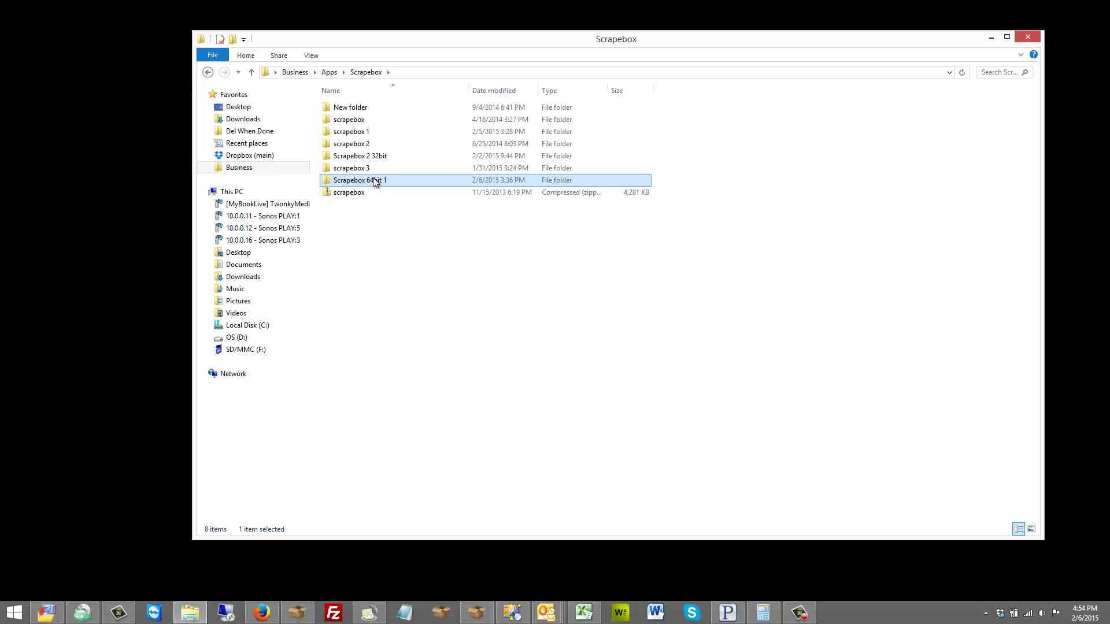
drag(373, 181, 371, 243)
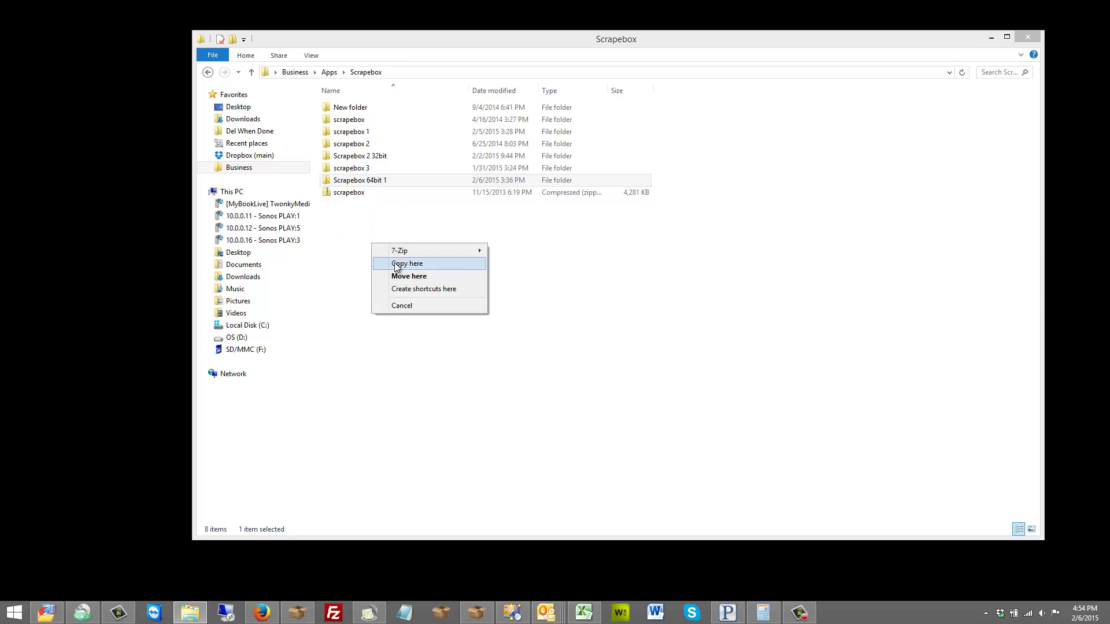
click(397, 265)
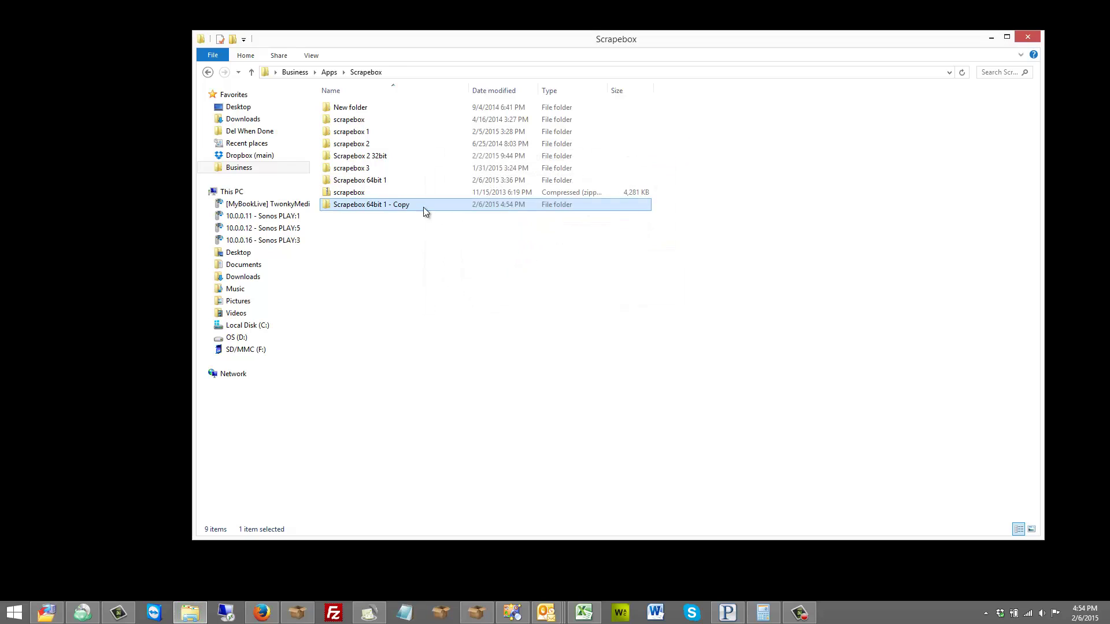
click(411, 206)
click(419, 205)
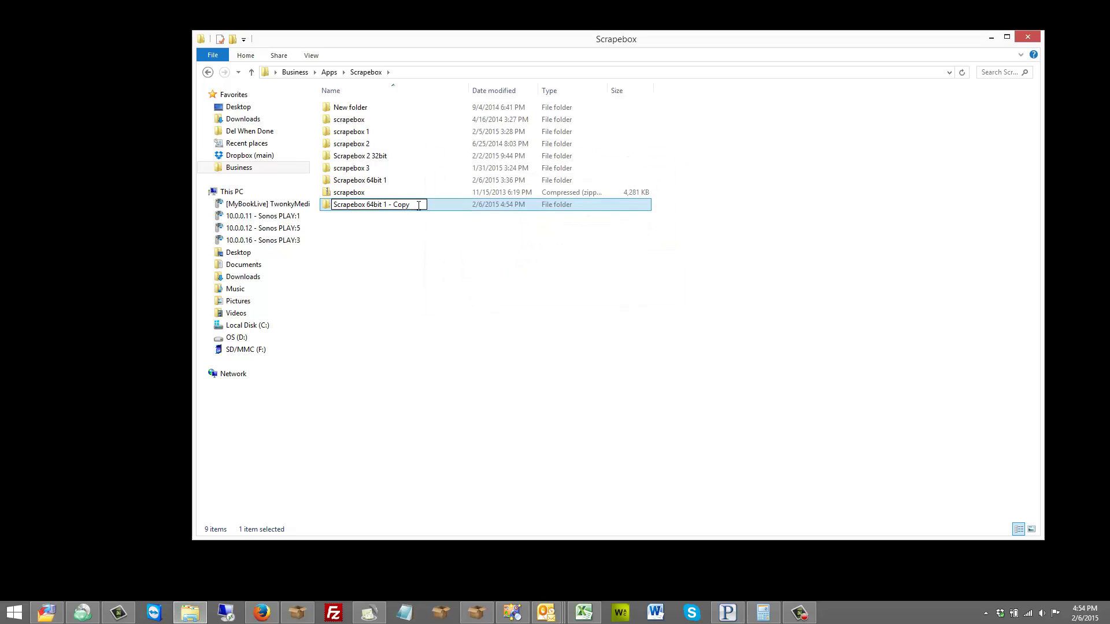
key(BackSpace)
key(BackSpace)
key(BackSpace)
key(BackSpace)
key(BackSpace)
key(Return)
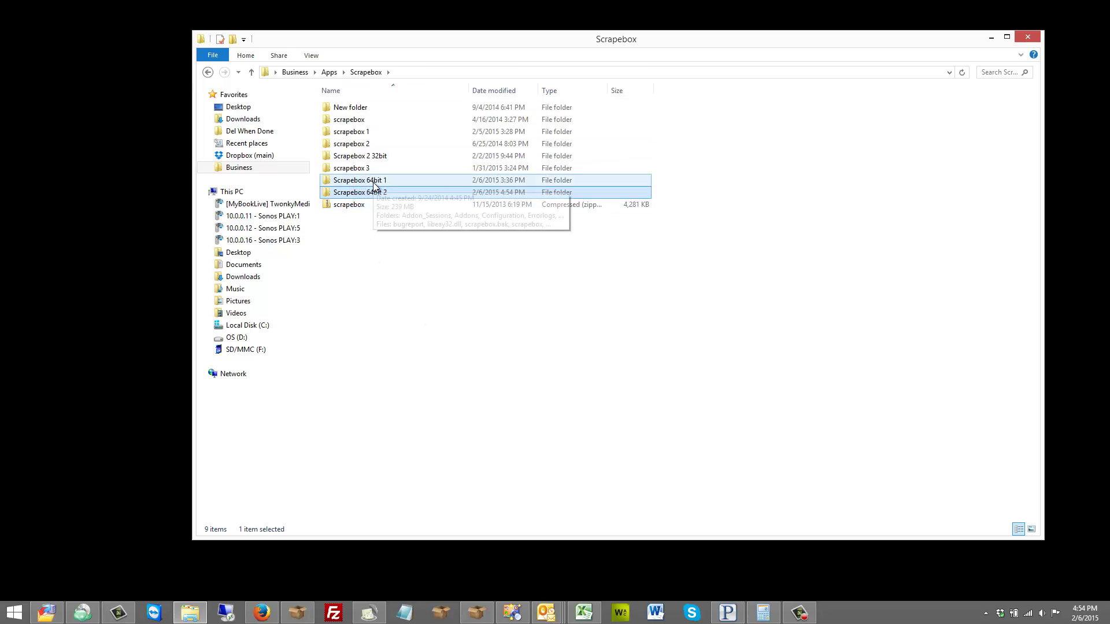
Launch scrapebox.exe from the Scrapebox 64bit 2 folder as a second ScrapeBox instance.
click(483, 612)
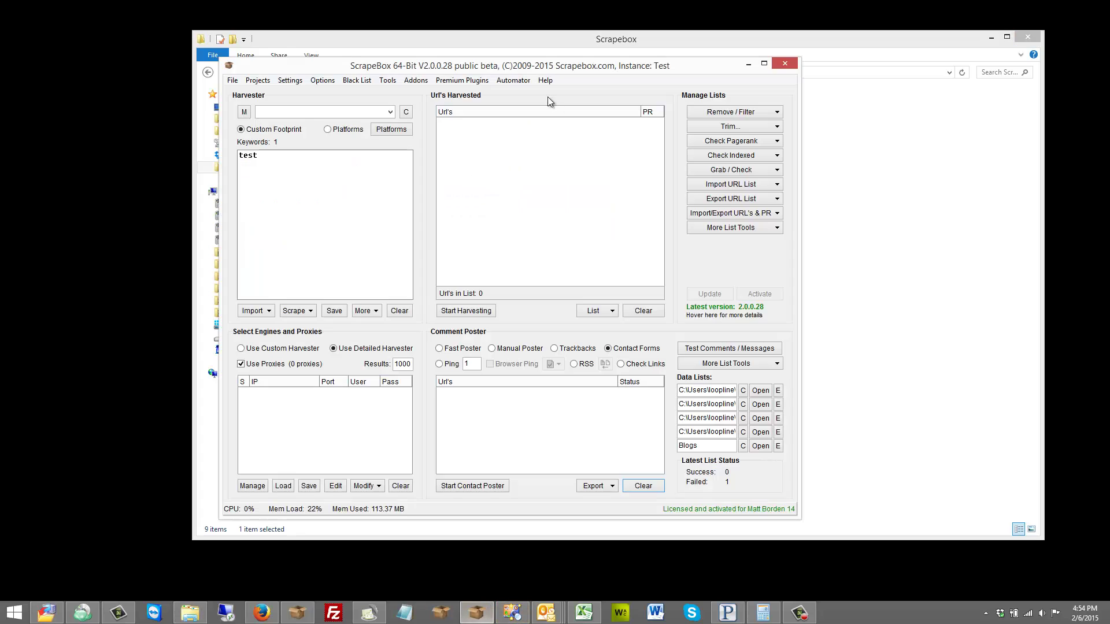
drag(487, 77, 700, 74)
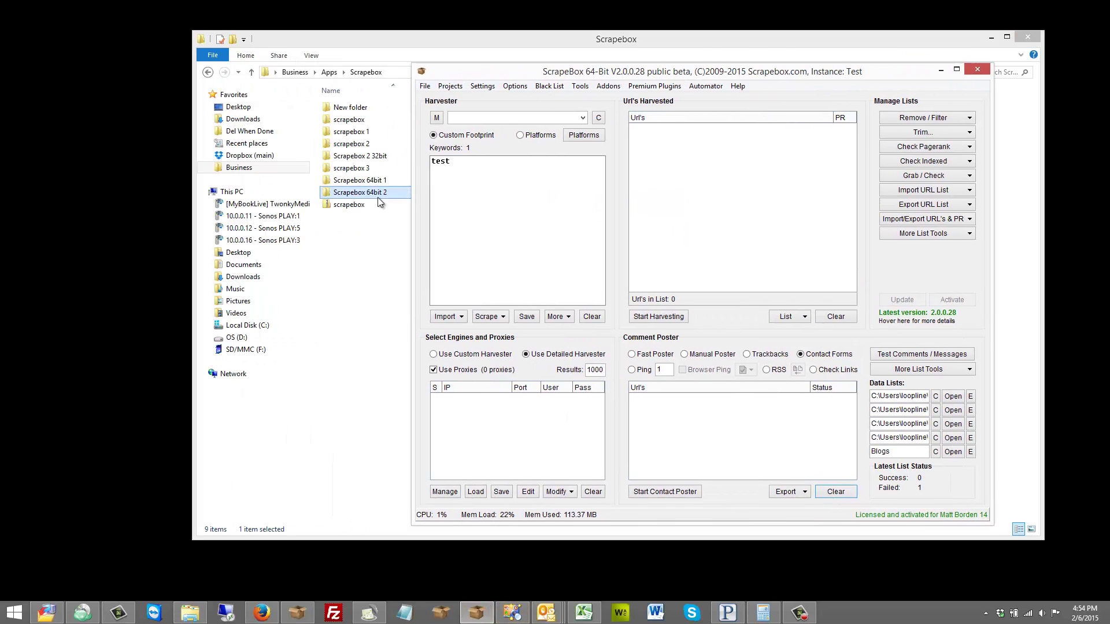
double_click(378, 192)
double_click(358, 253)
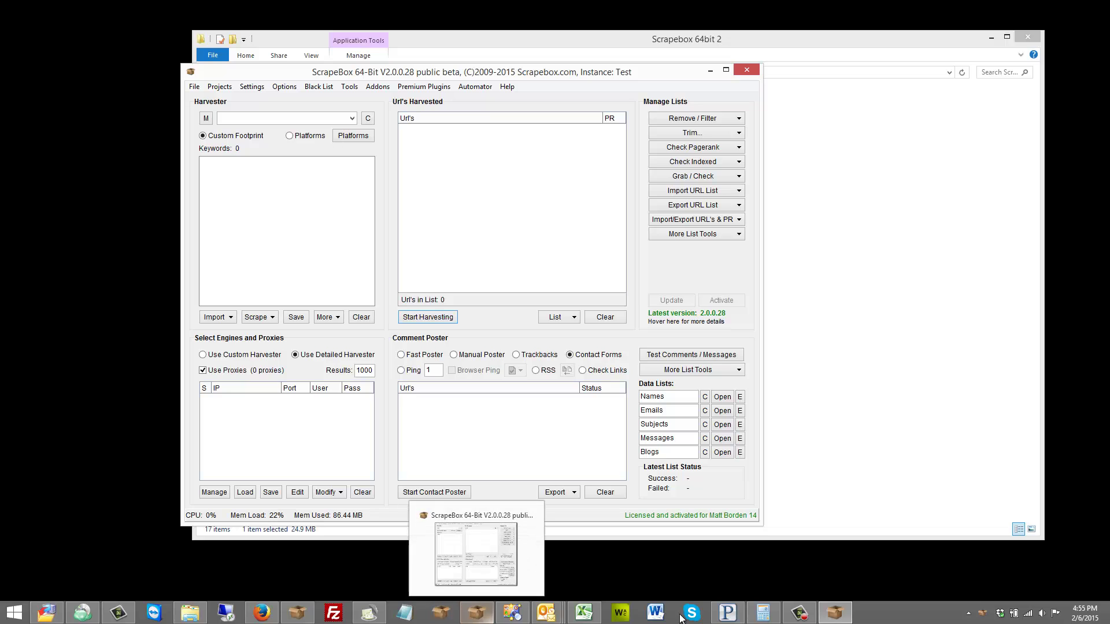
Arrange the new and the original Test ScrapeBox windows side by side.
drag(835, 614, 512, 612)
click(512, 611)
click(387, 146)
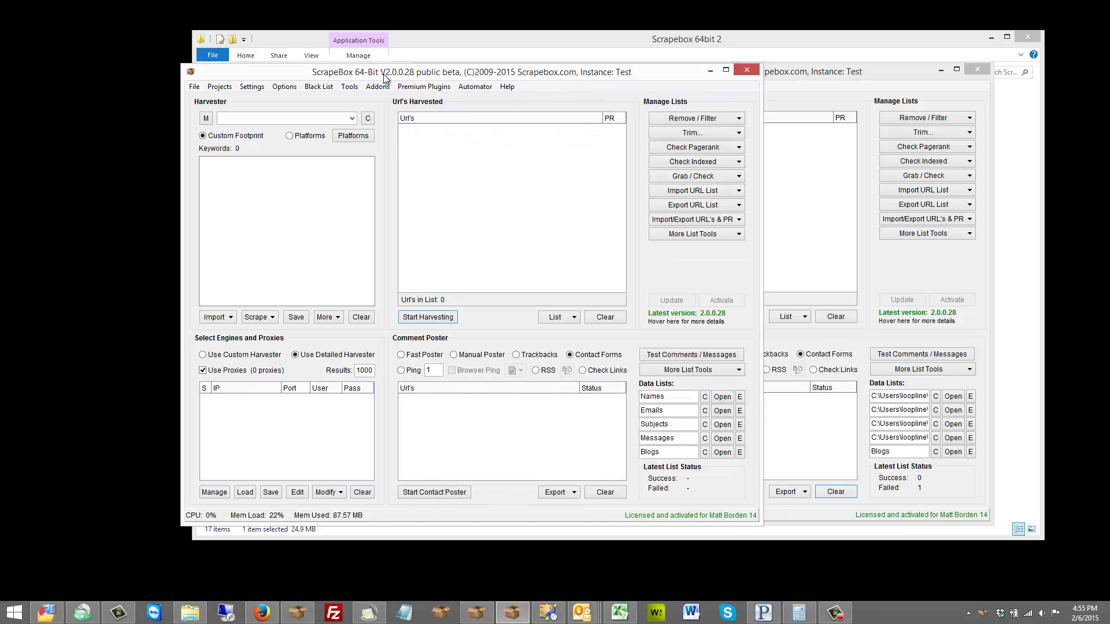
drag(382, 78, 295, 78)
click(774, 75)
drag(773, 76, 646, 75)
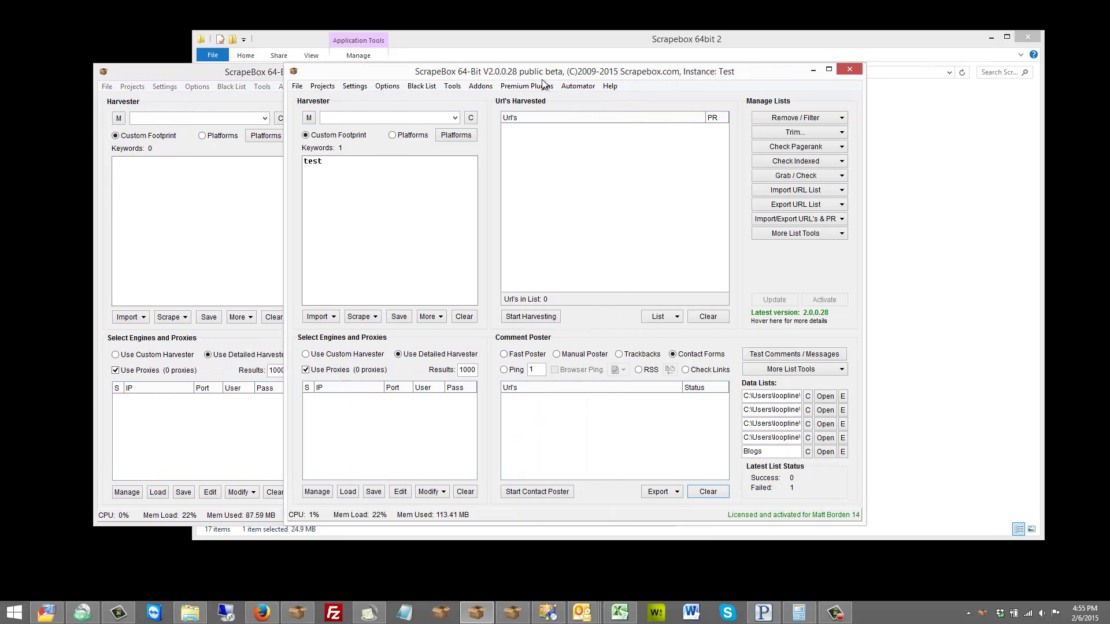
Name the Test ScrapeBox instance 'Instance 1'.
click(388, 85)
click(431, 99)
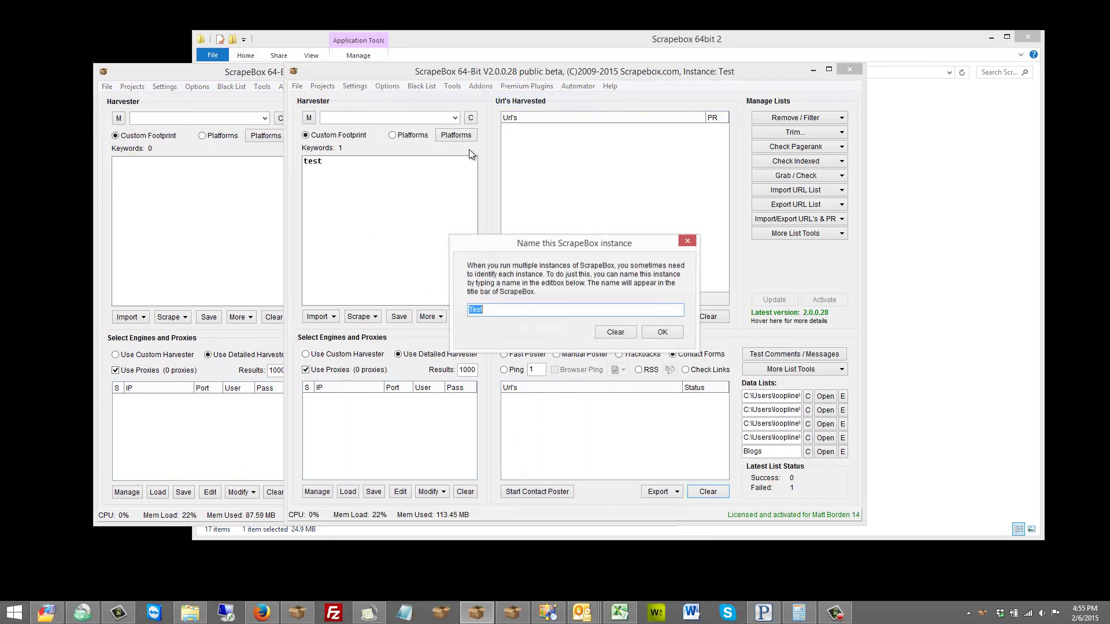
text(Instance 1)
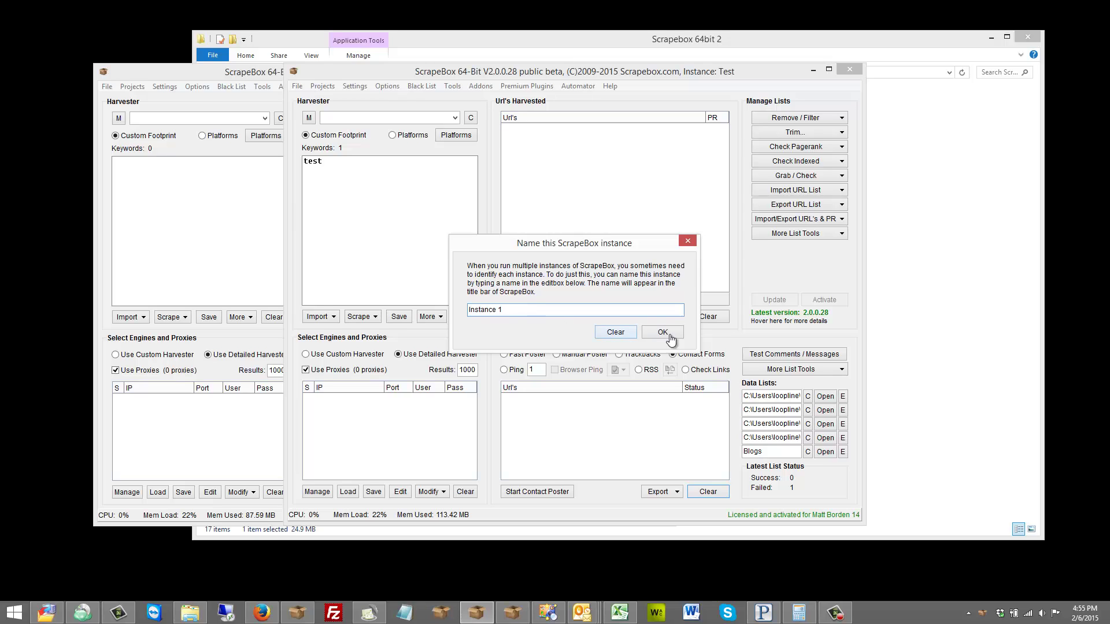
click(677, 334)
Name the other instance 'Project X' and move Instance 1 beside it.
click(230, 194)
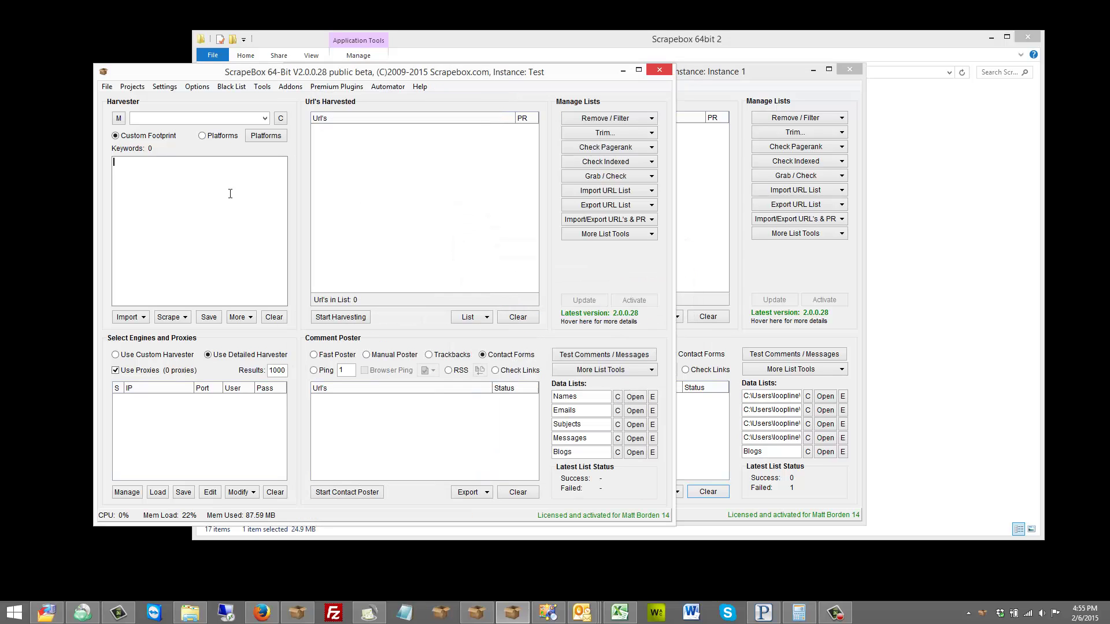
click(196, 86)
click(214, 110)
click(197, 86)
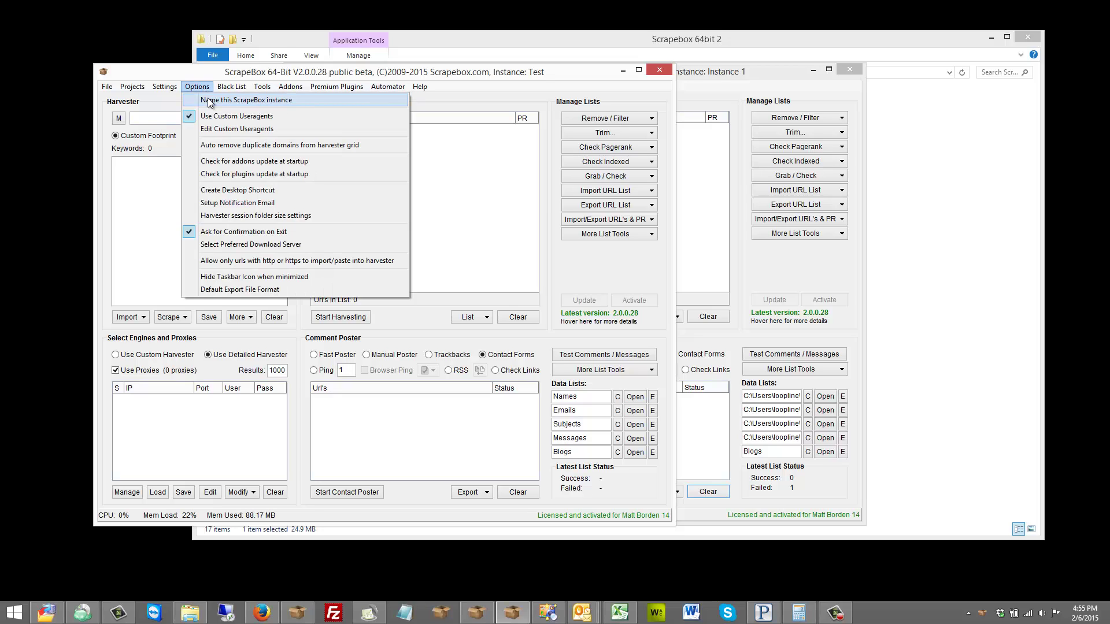
click(211, 96)
text(Project X)
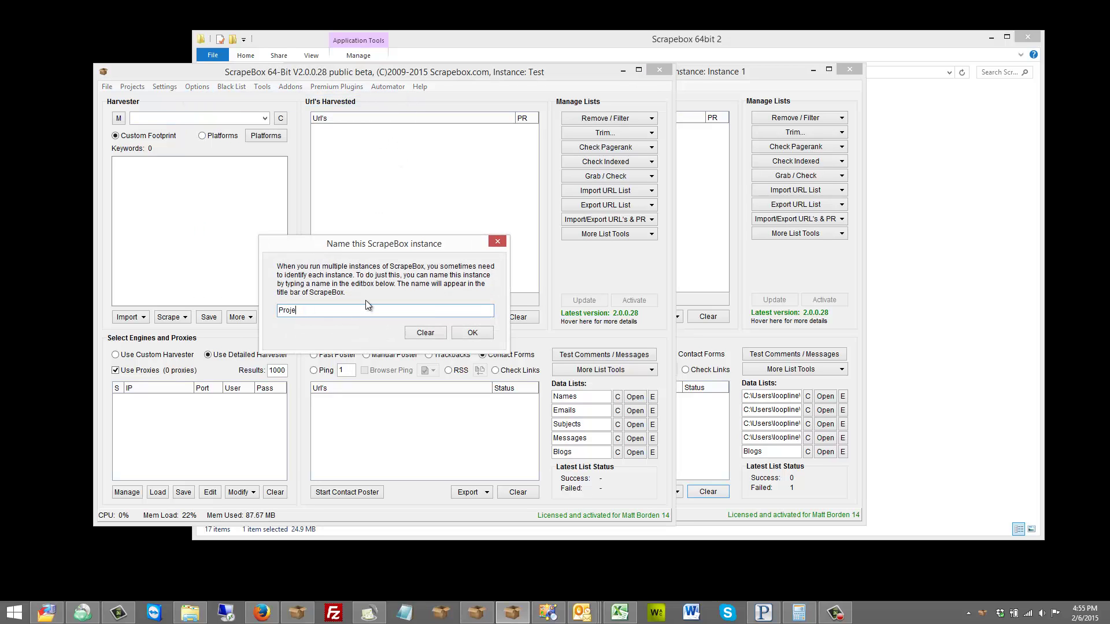
key(Return)
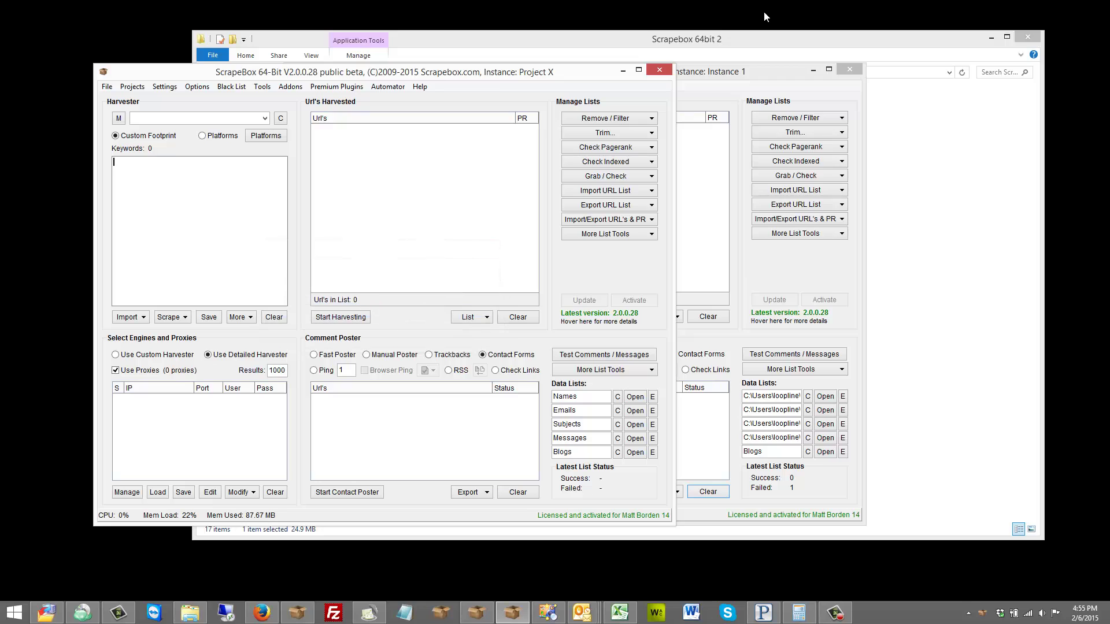
click(747, 75)
drag(735, 73, 811, 77)
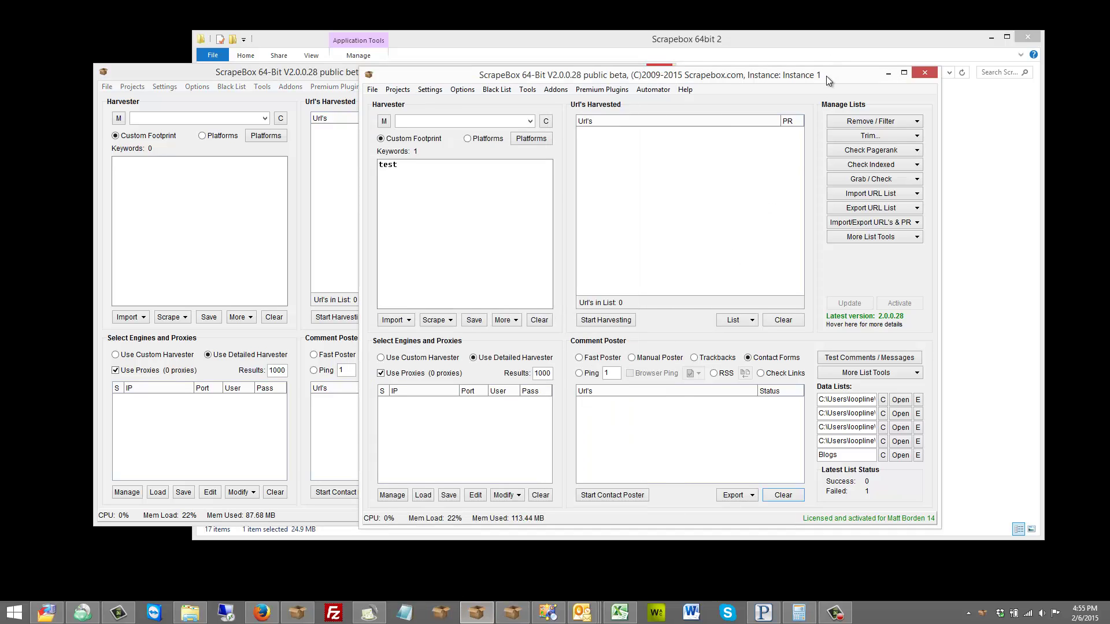
Send scrapebox.exe from the Scrapebox 64bit 2 folder to the desktop as a shortcut.
click(520, 40)
click(366, 72)
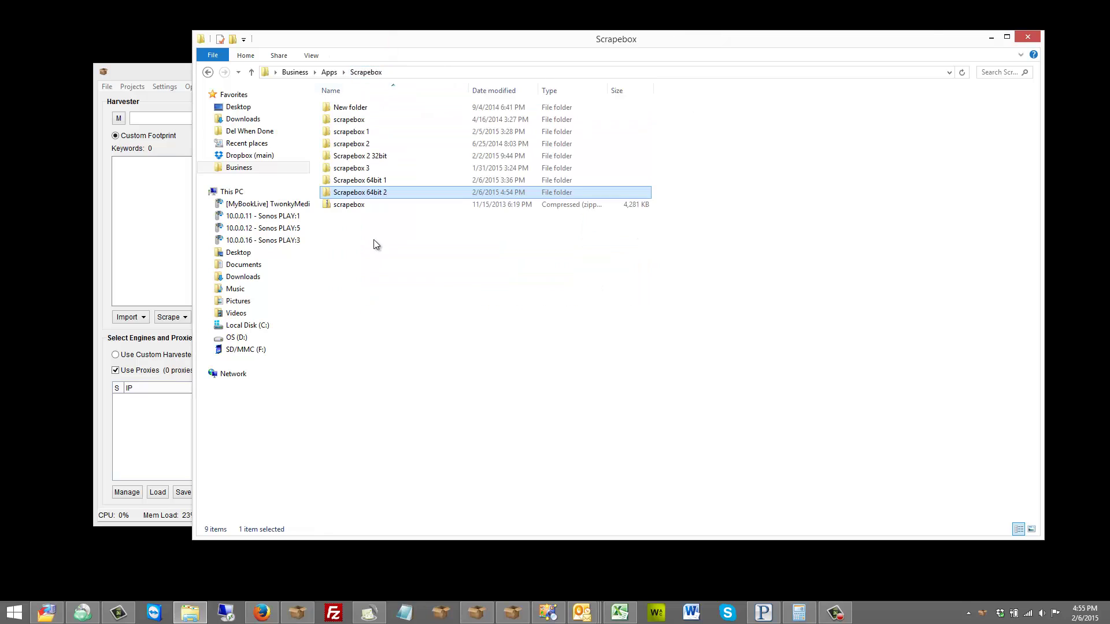
double_click(363, 193)
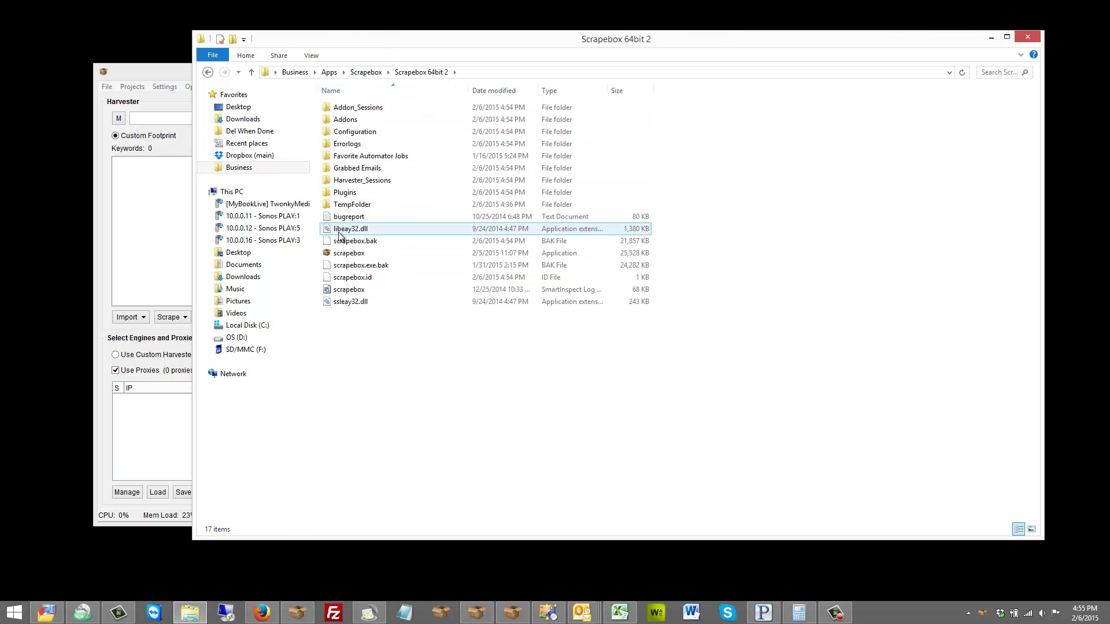
right_click(344, 254)
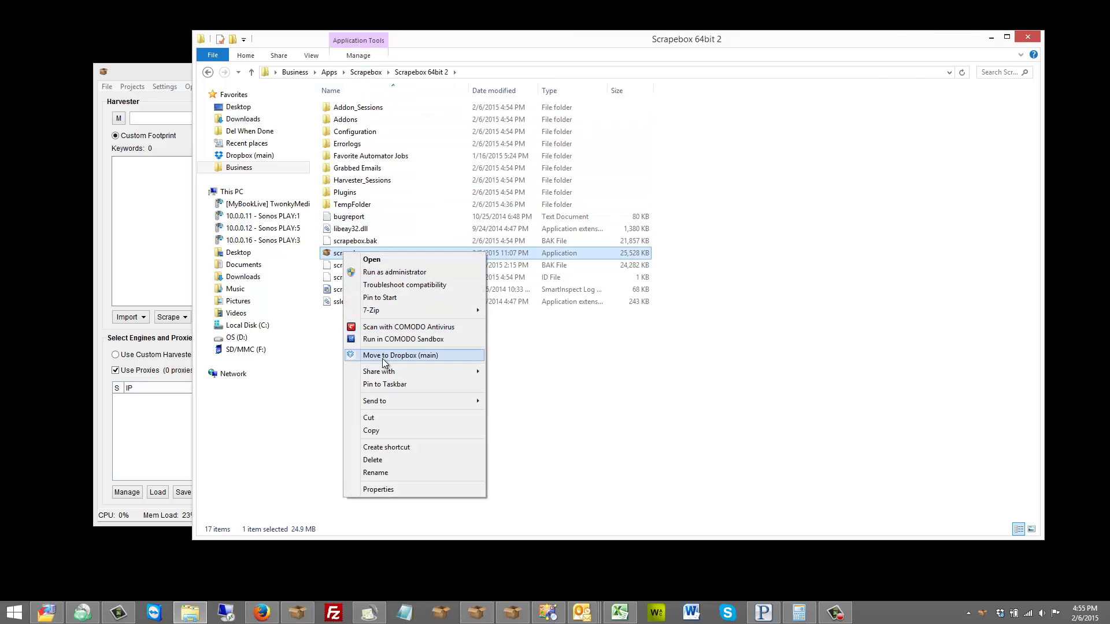
mouse_move(379, 401)
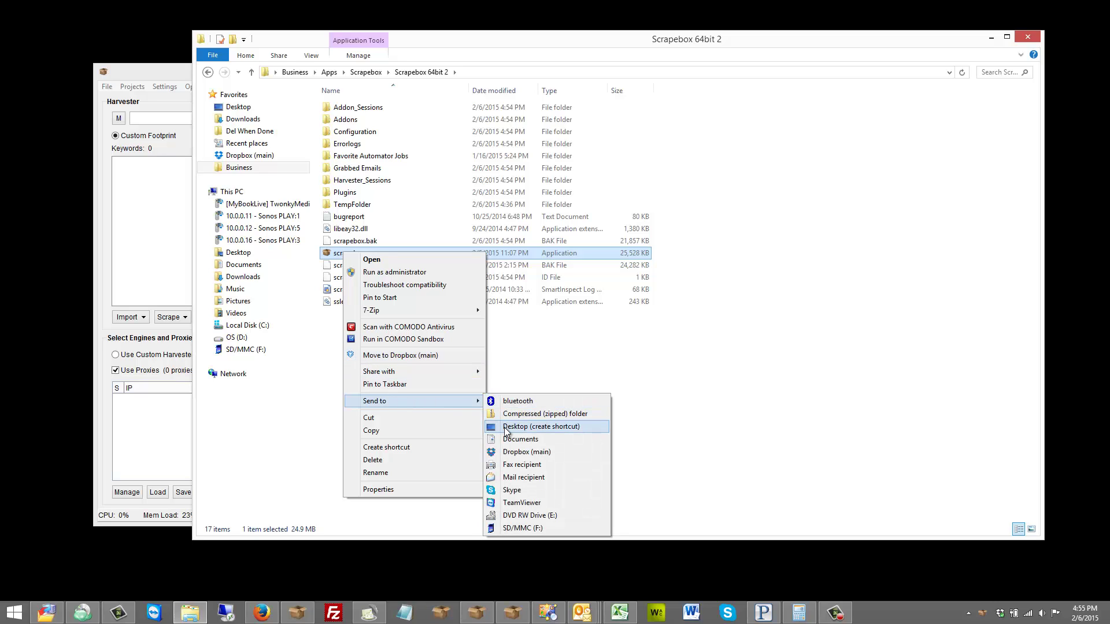
click(506, 427)
Rename the new desktop shortcut to Scrapebox 64bit 2.
click(29, 44)
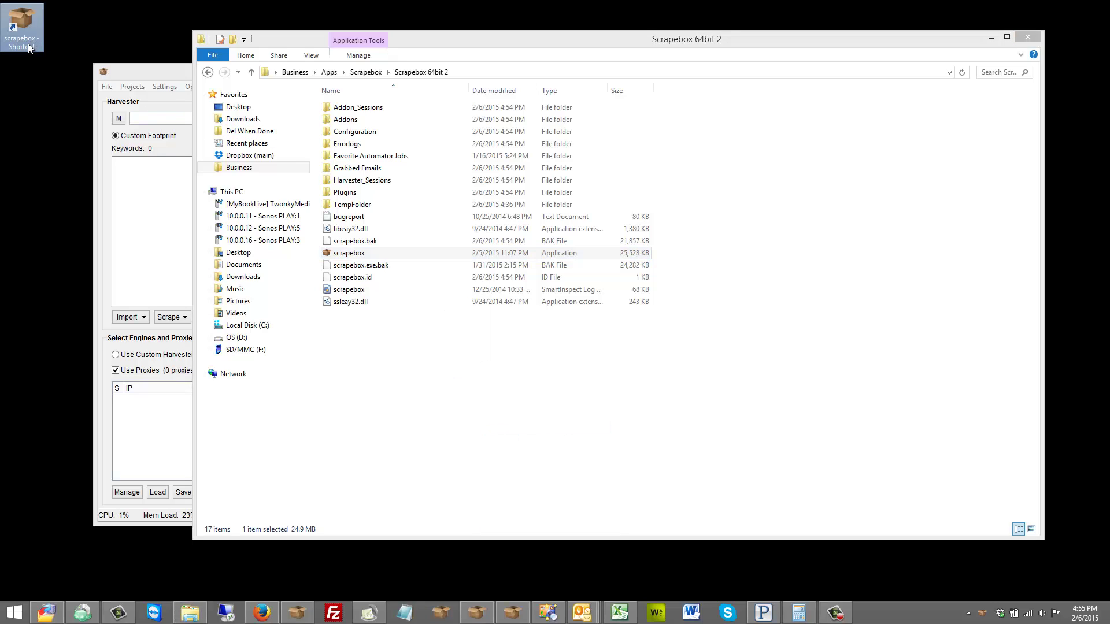
click(28, 44)
text(Scrape)
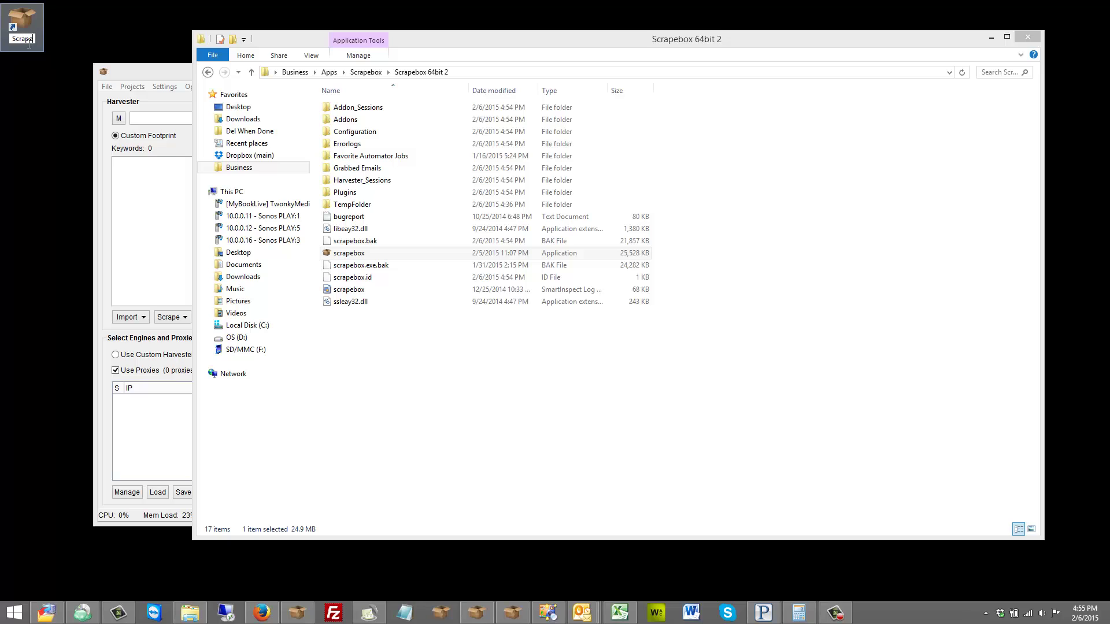
text(box 64bit 2)
key(Return)
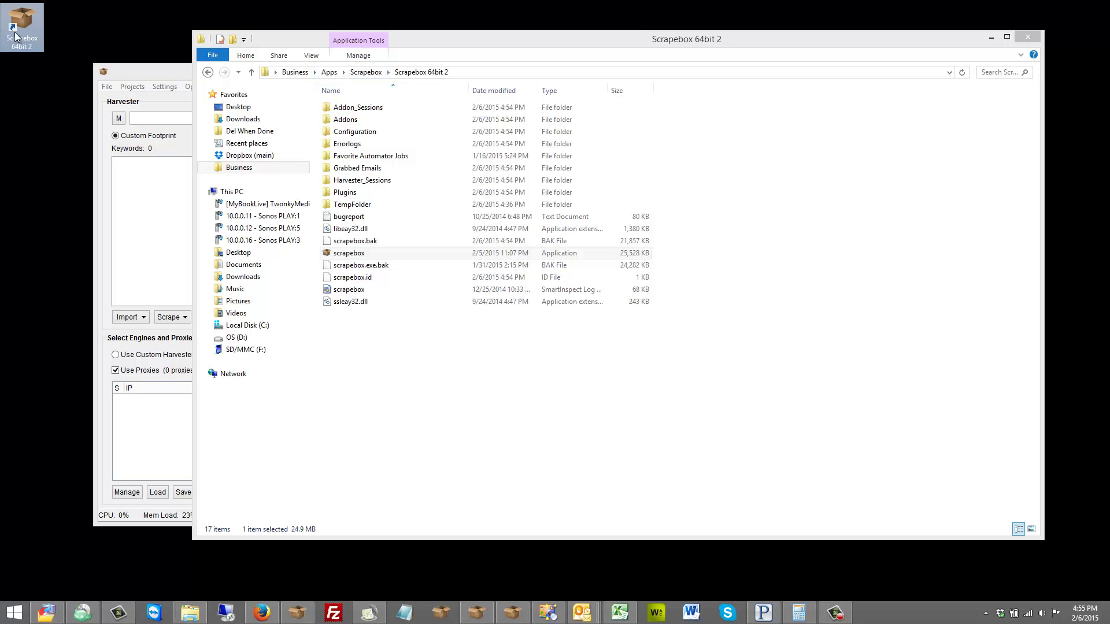
Launch the copy from the desktop shortcut, exit the Project X window, and relaunch it.
double_click(28, 25)
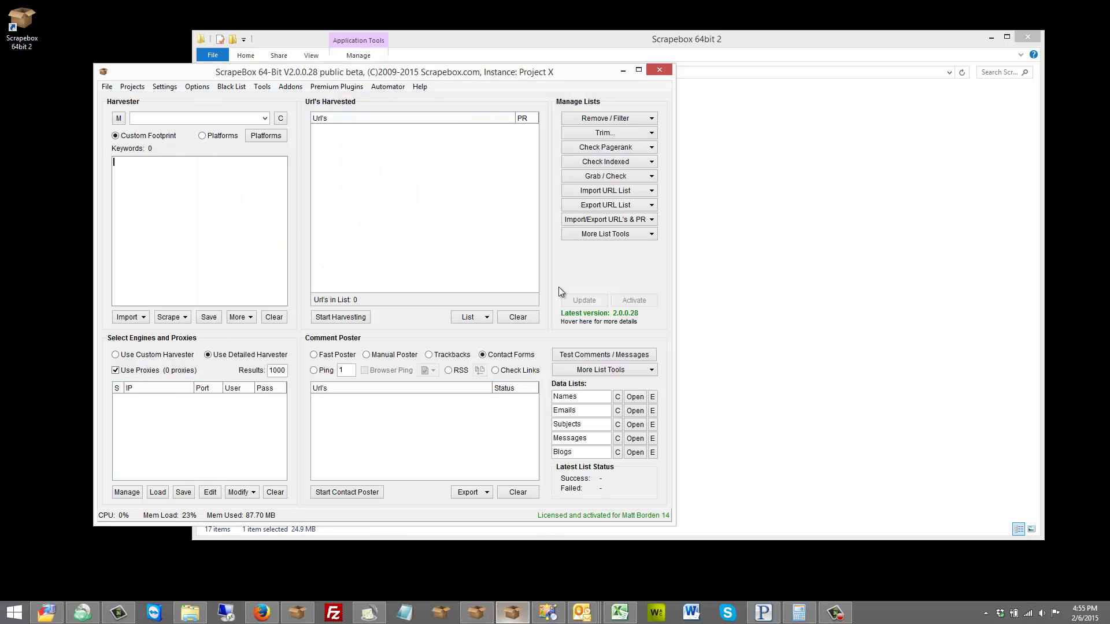
click(654, 69)
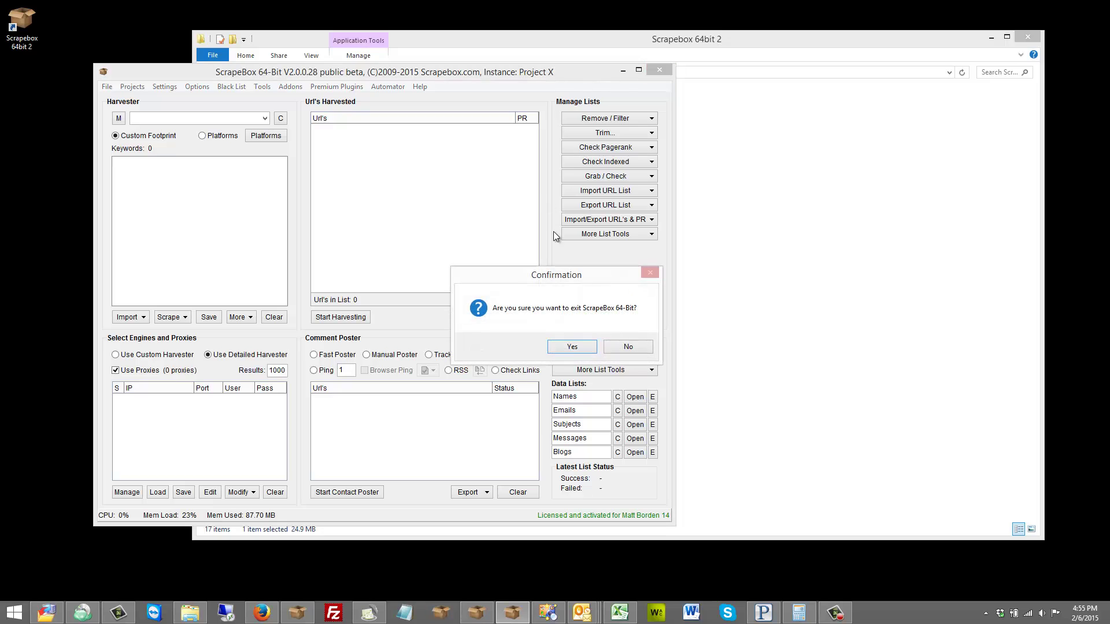
click(568, 346)
double_click(26, 26)
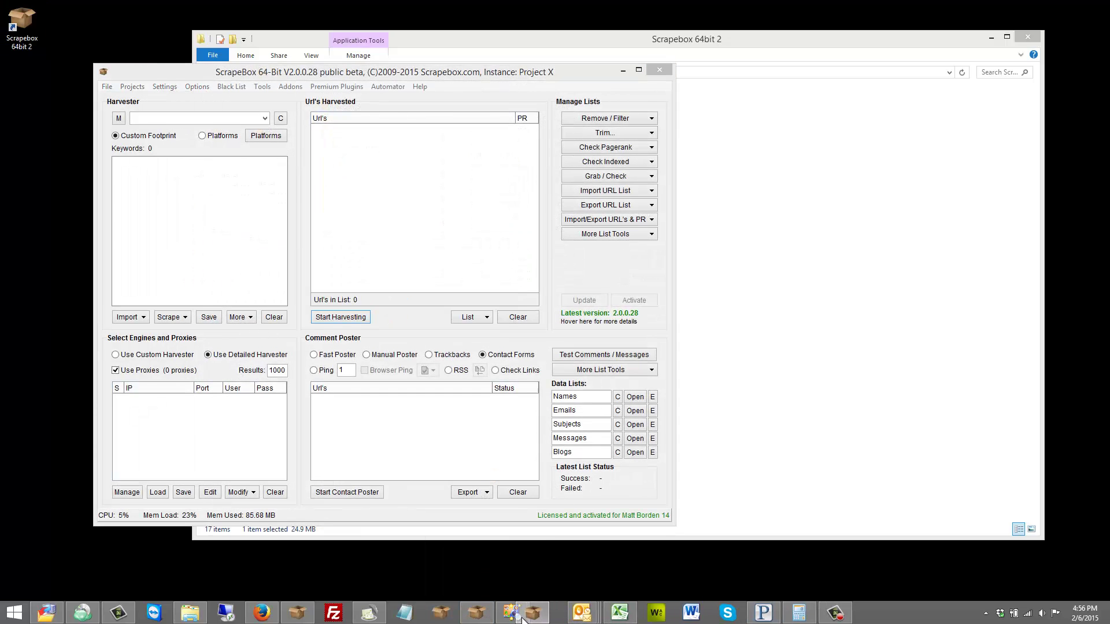
Check both ScrapeBox copies' taskbar jump lists, launching the shortcut once more.
right_click(474, 616)
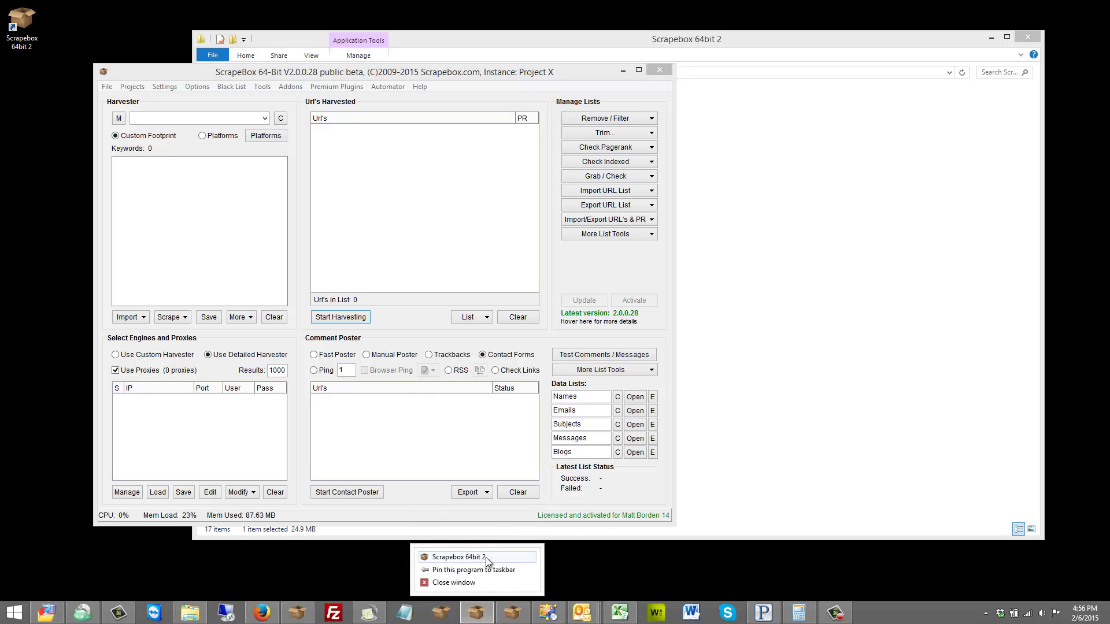
right_click(513, 615)
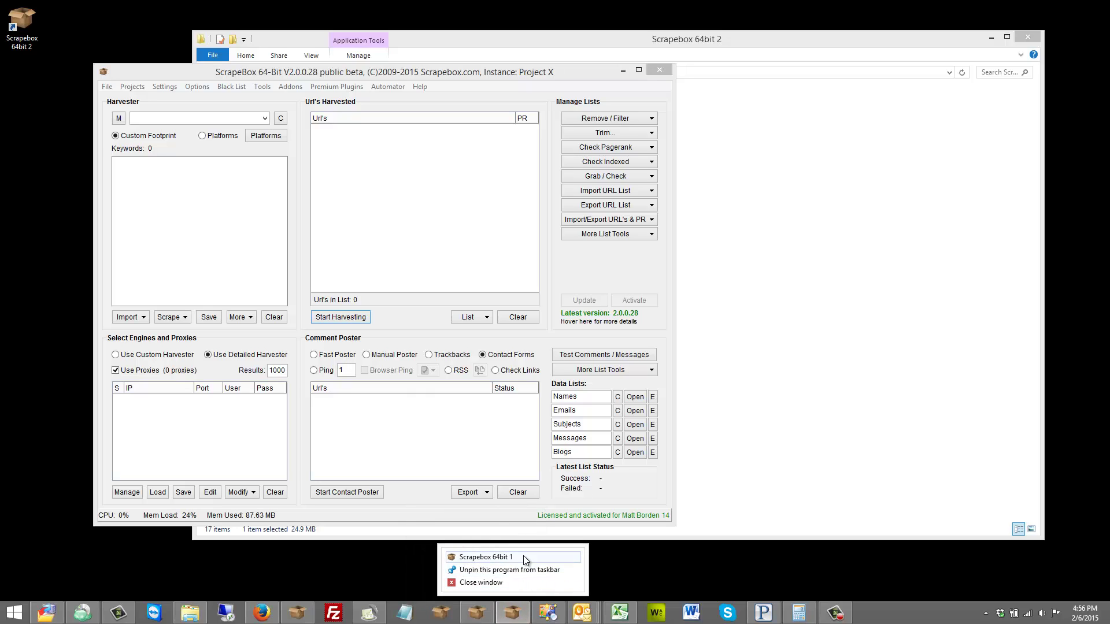
click(796, 269)
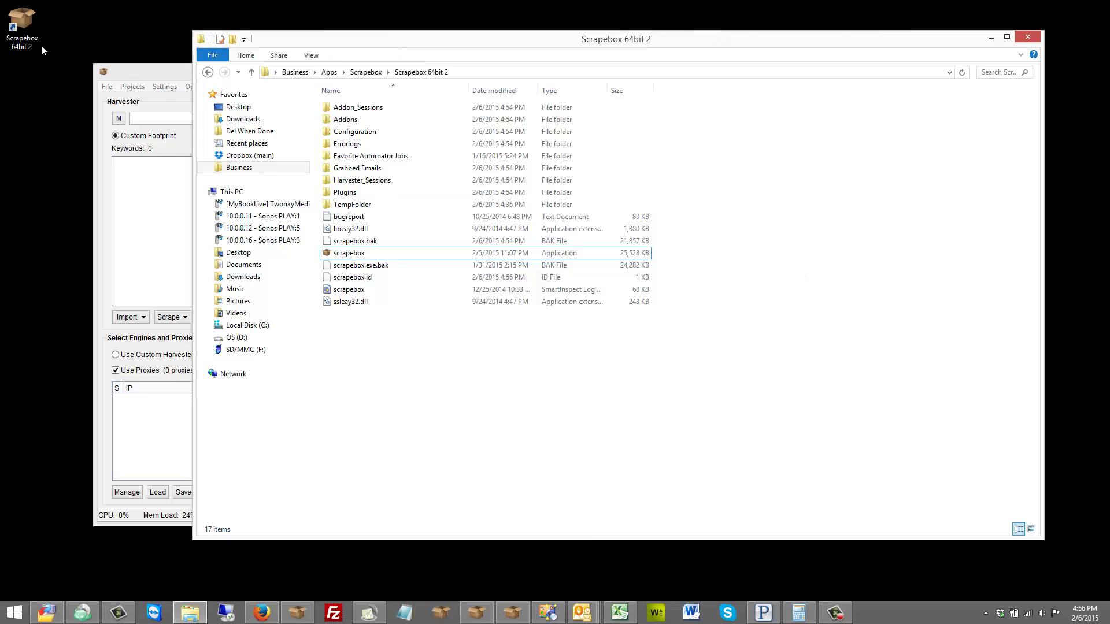
double_click(19, 41)
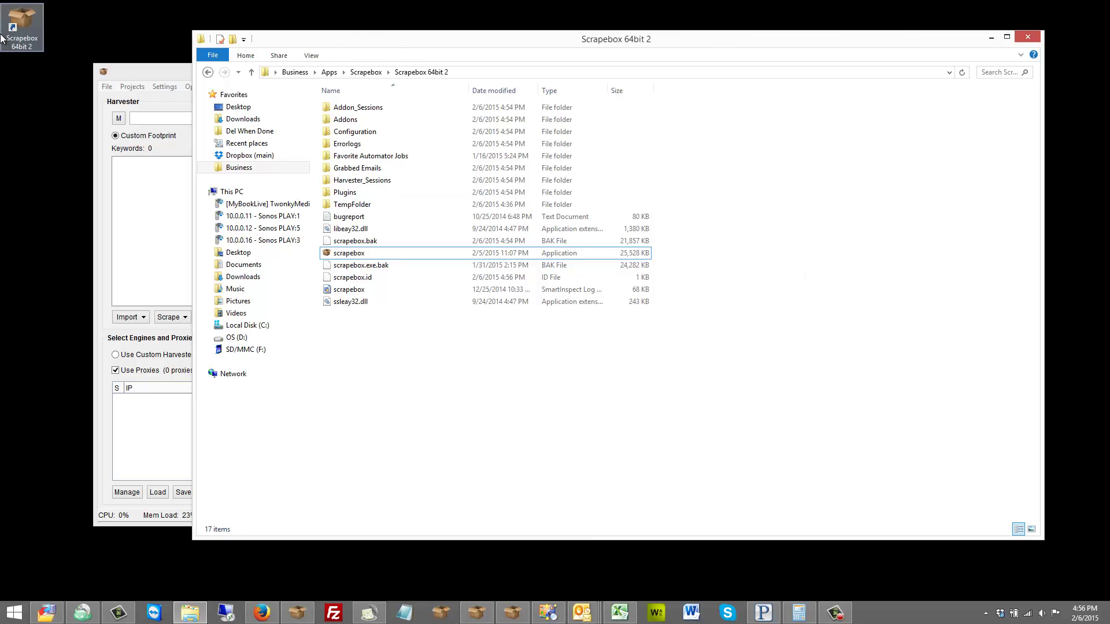
right_click(506, 616)
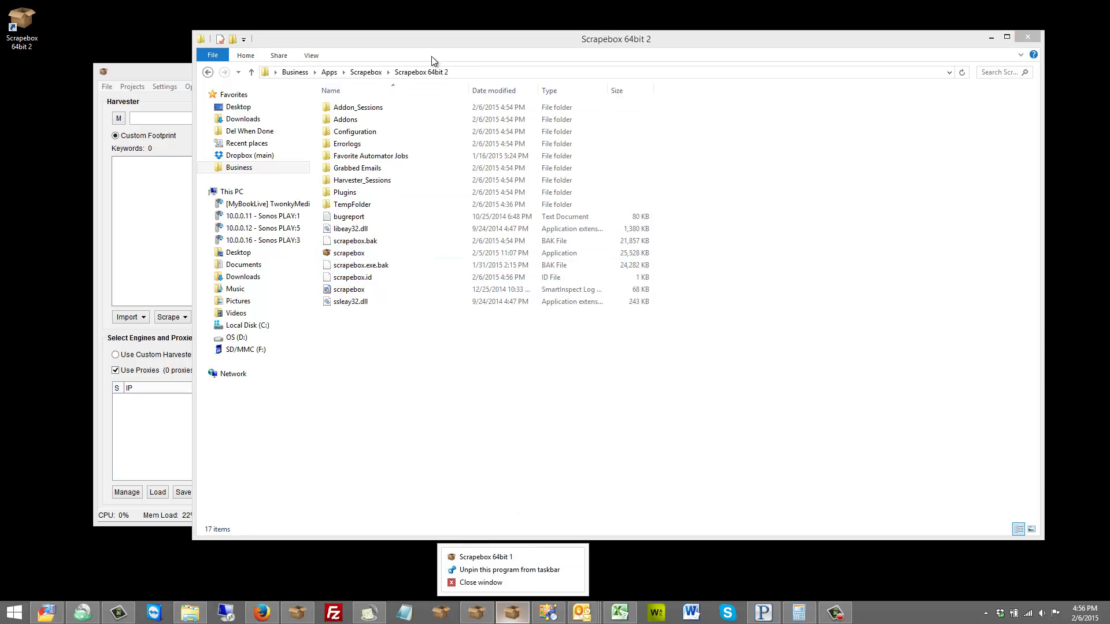
Bring the Instance 1 window with its keyword test in front of Project X.
click(186, 191)
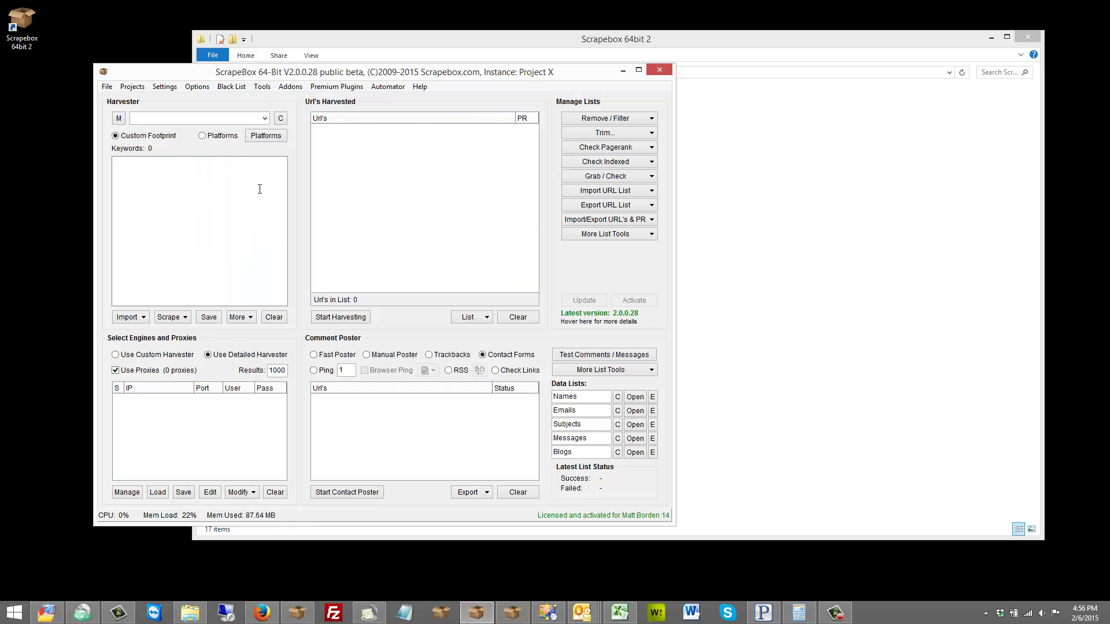
click(513, 612)
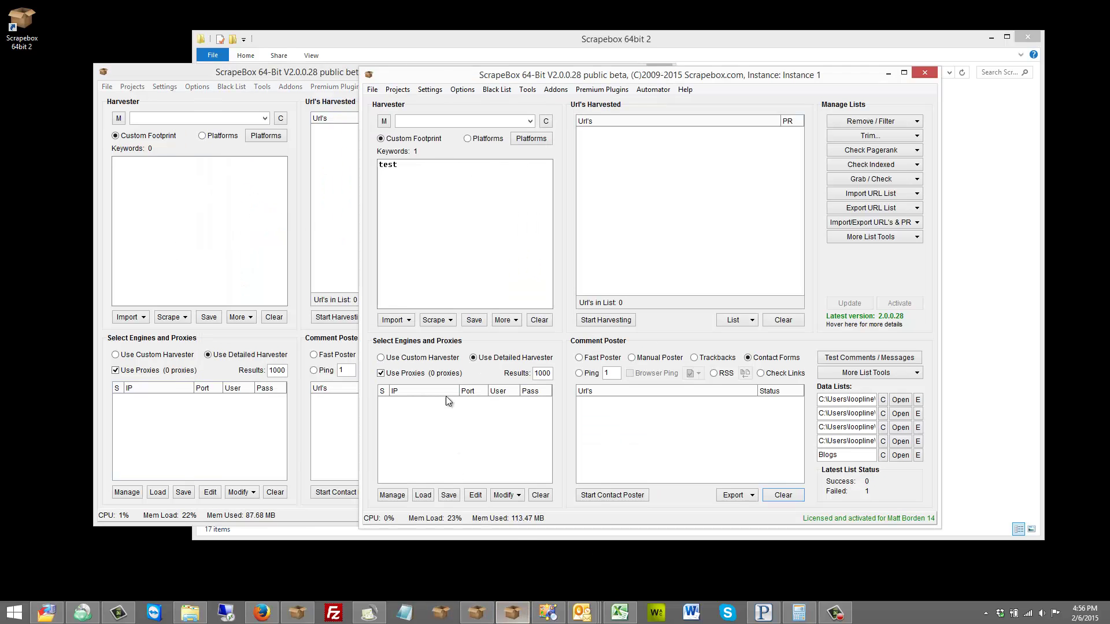